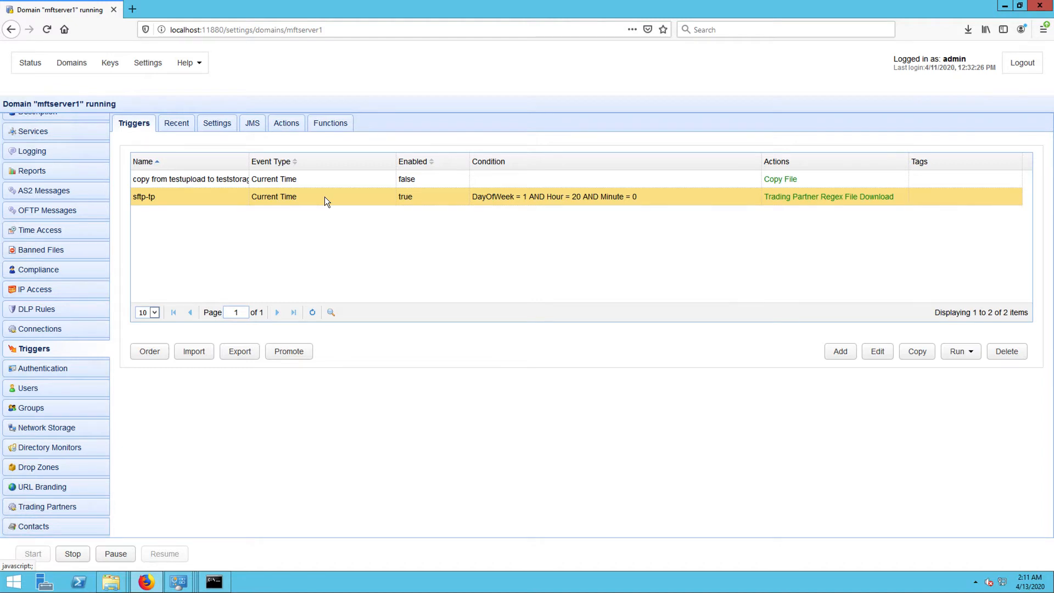
- Review the sftp-tp trigger's schedule conditions and the parameters of its Trading Partner Regex File Download action
left_click(878, 352)
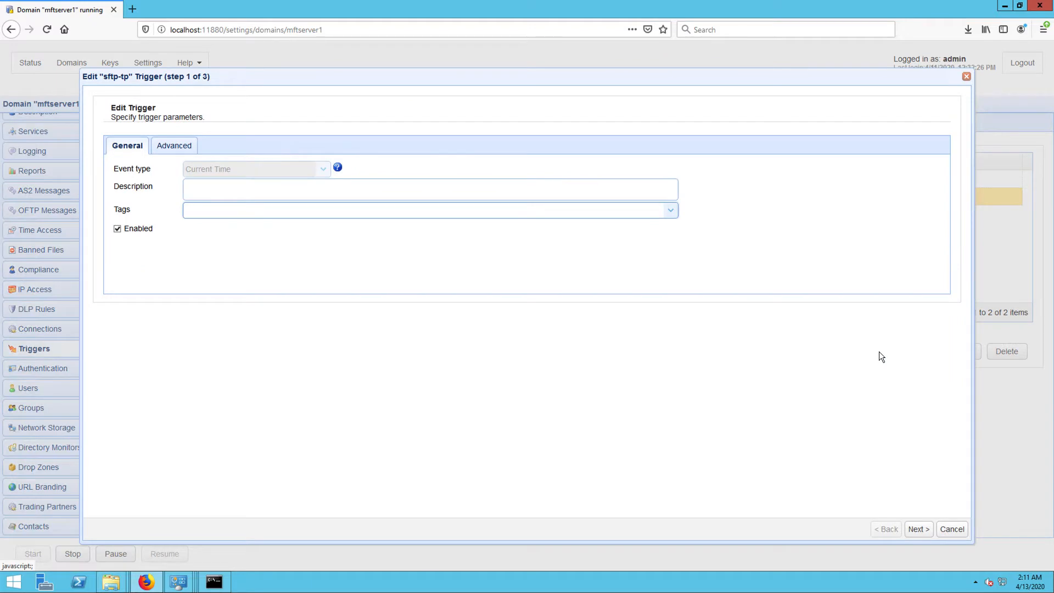
left_click(917, 530)
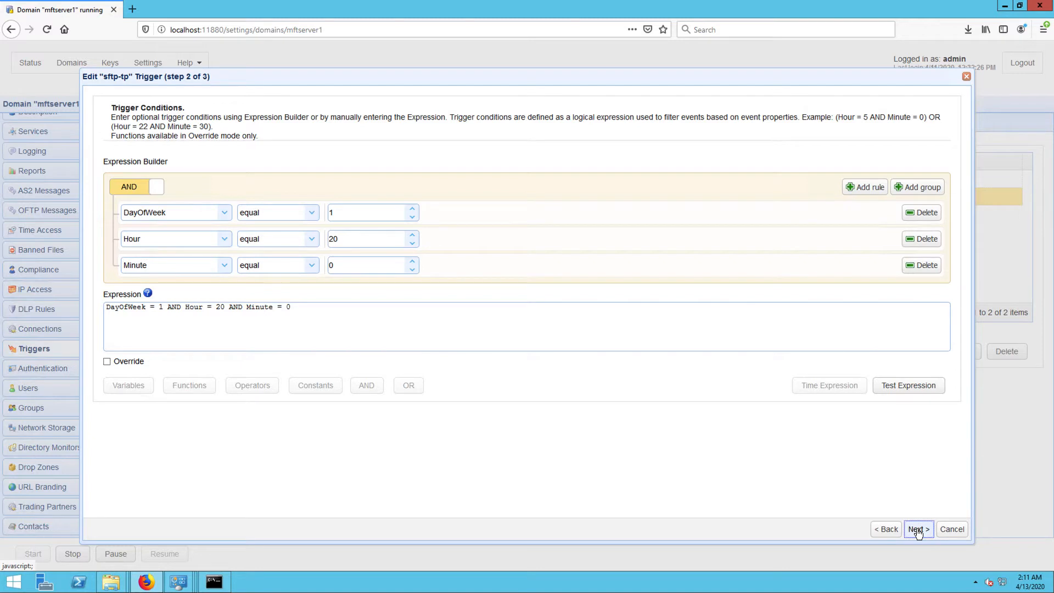
left_click(917, 530)
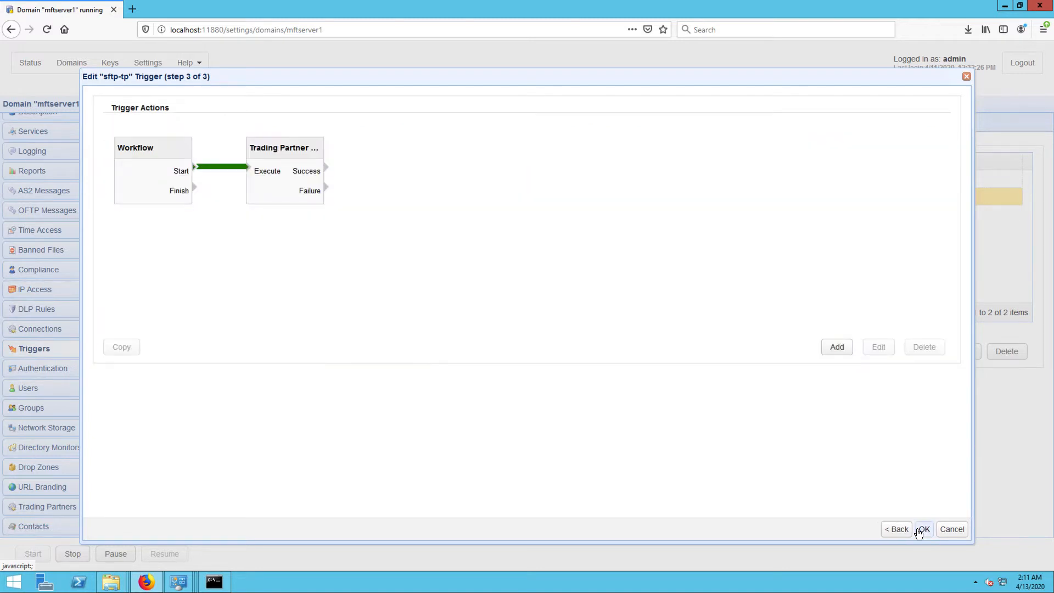
left_click(303, 151)
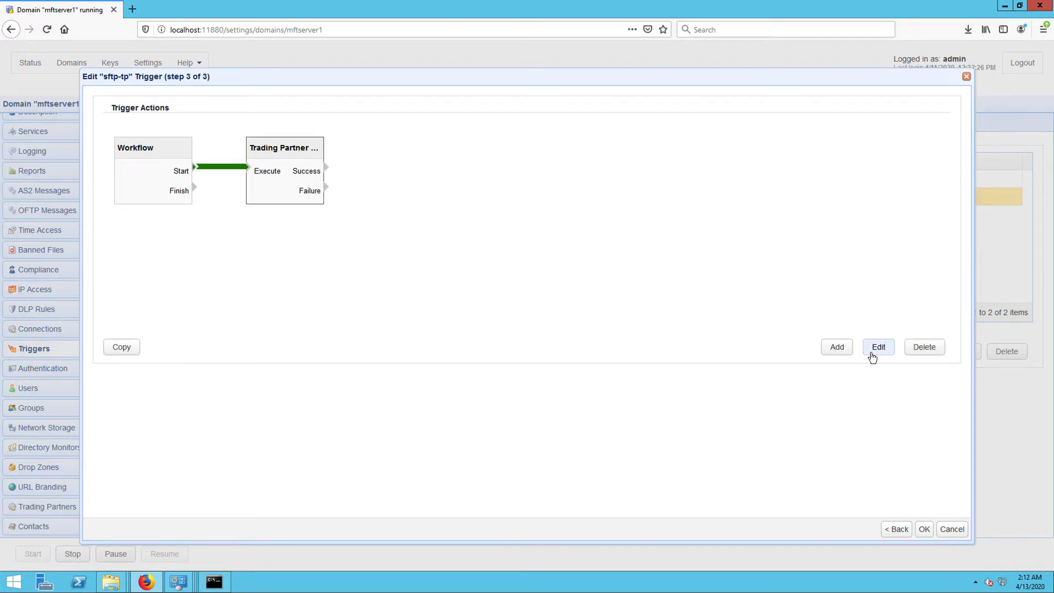
left_click(872, 356)
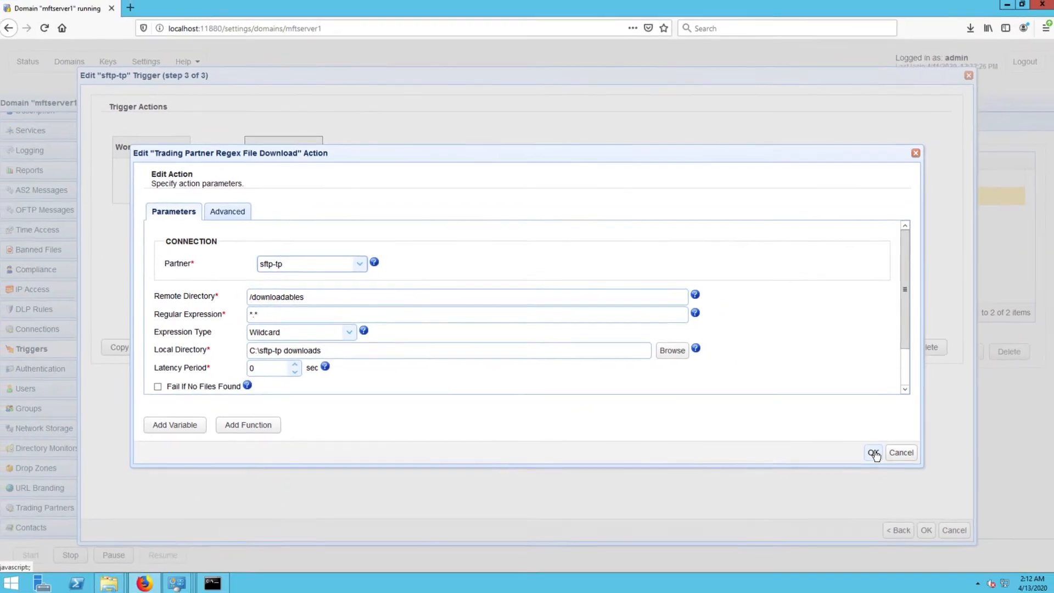
left_click(959, 491)
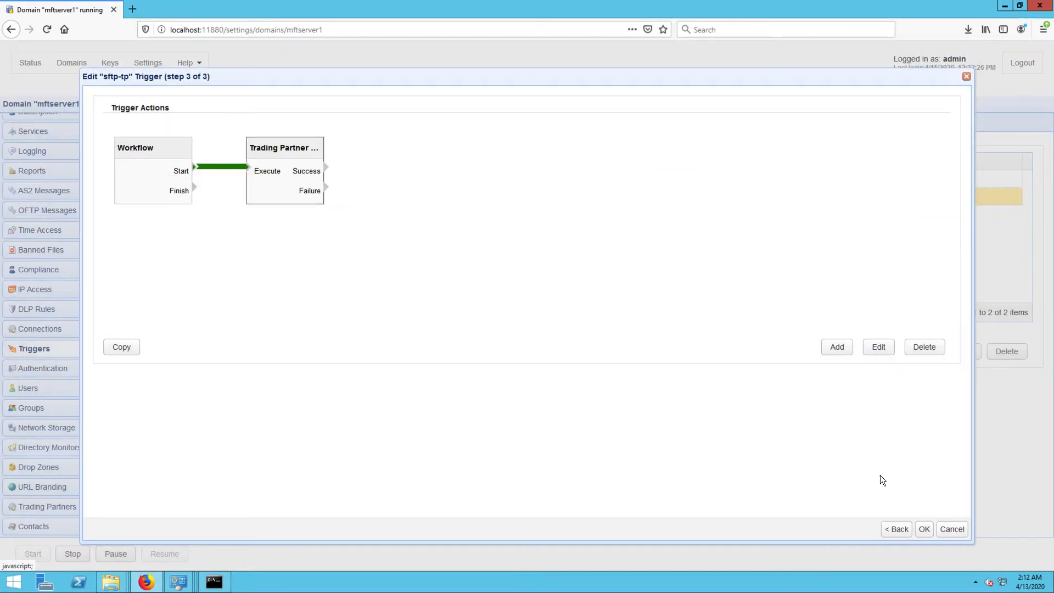
left_click(932, 529)
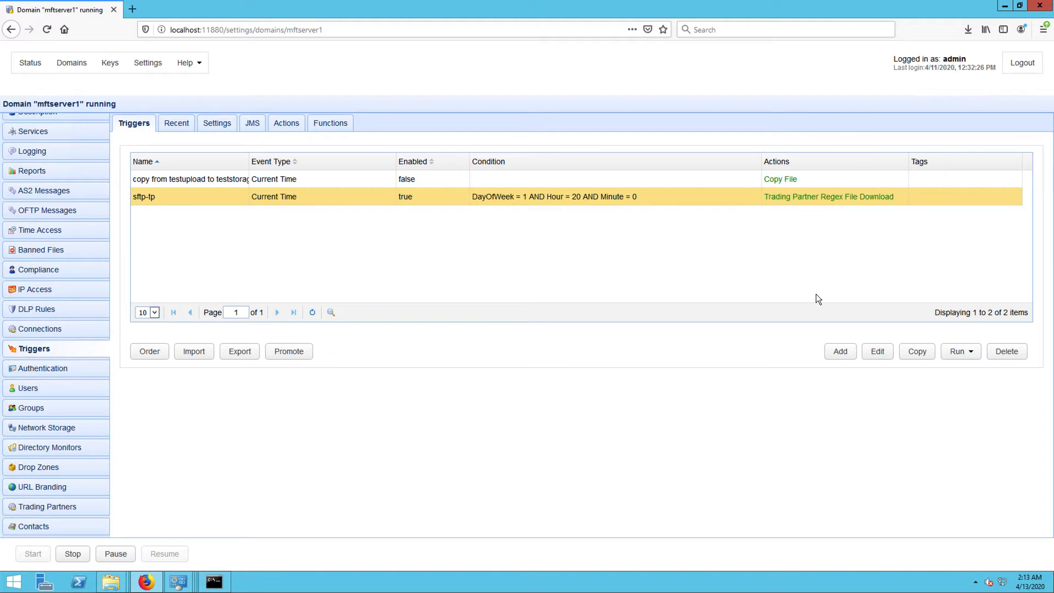
- Start a new trigger and name it "move files on sftp-tp after download"
left_click(840, 352)
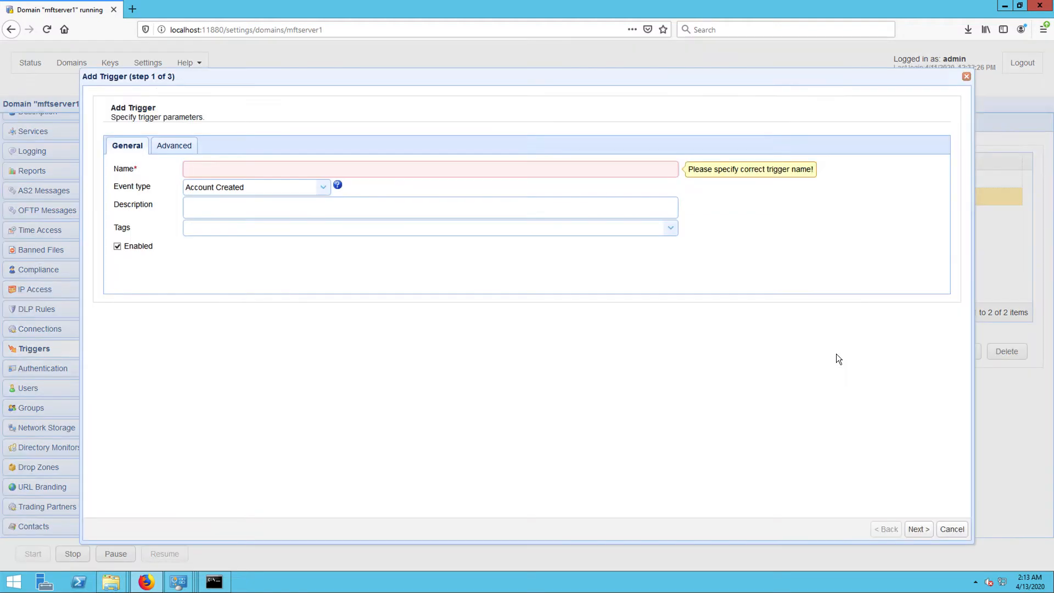
type("move fiels on")
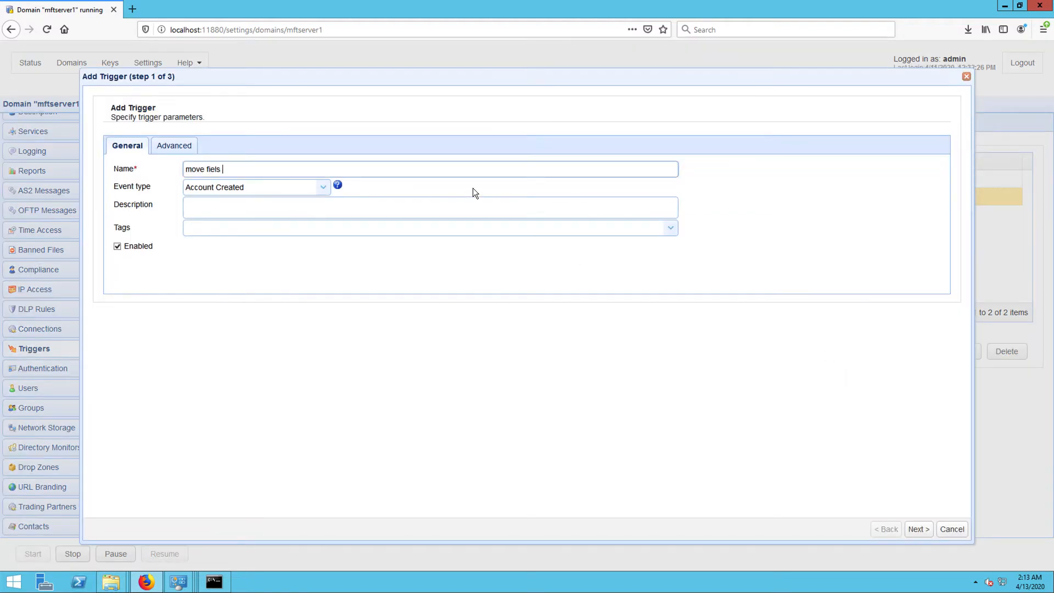
key("BackSpace")
key("BackSpace")
key("BackSpace")
key("BackSpace")
key("BackSpace")
key("BackSpace")
type("les on sftp-tp after download")
- Set the new trigger's event type to External File Download and leave its conditions empty
left_click(324, 188)
scroll(312, 266, "down", 2)
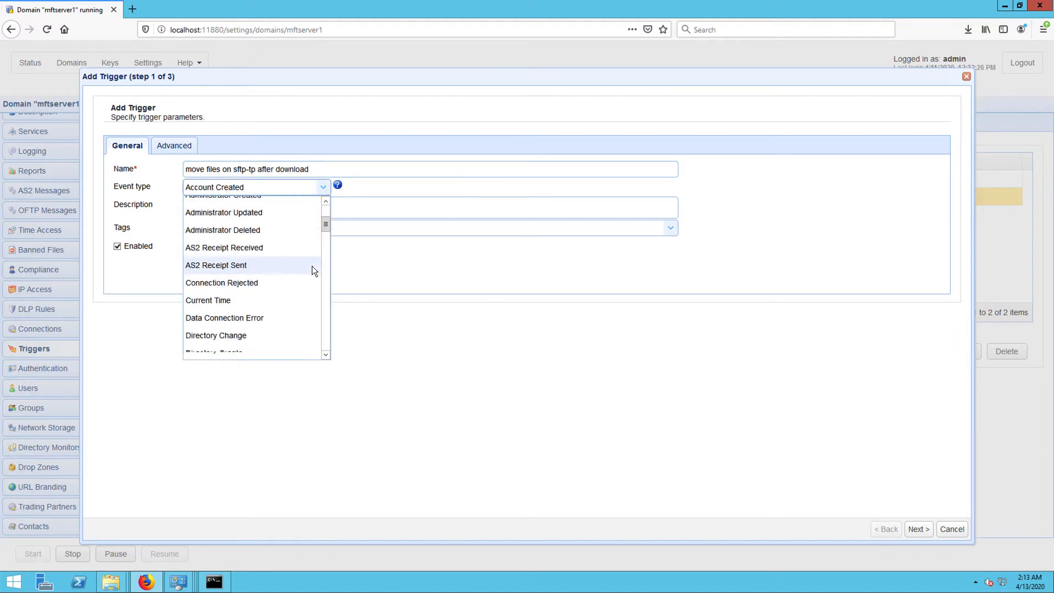
scroll(311, 266, "down", 3)
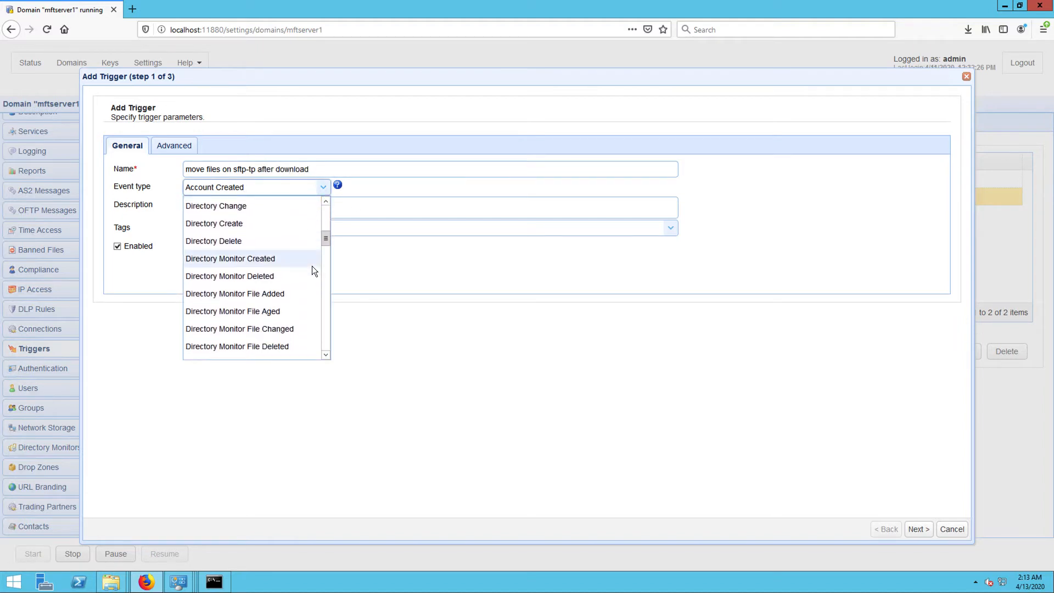
scroll(312, 266, "down", 5)
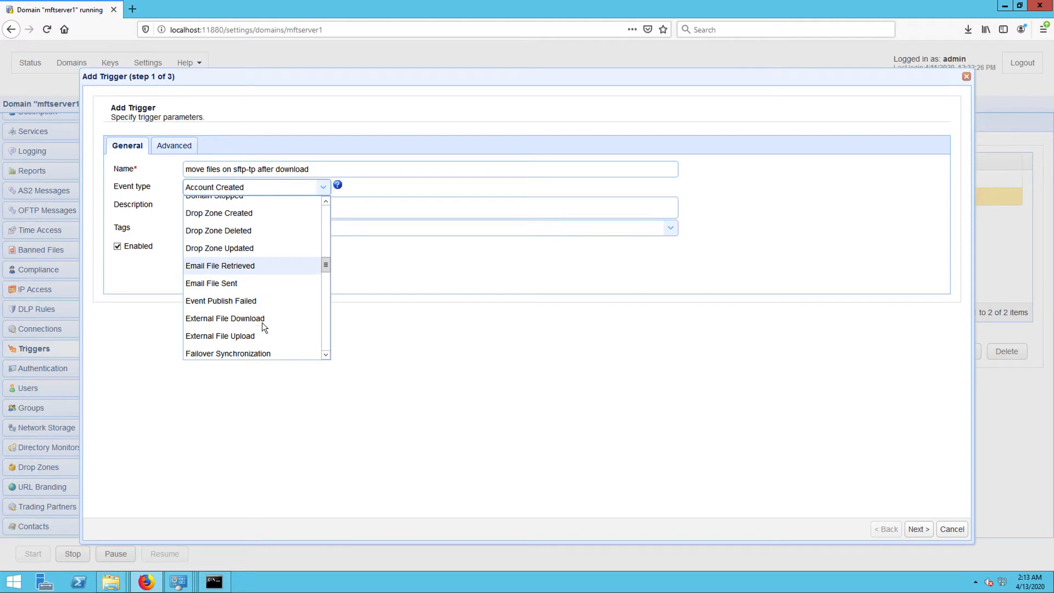
left_click(263, 322)
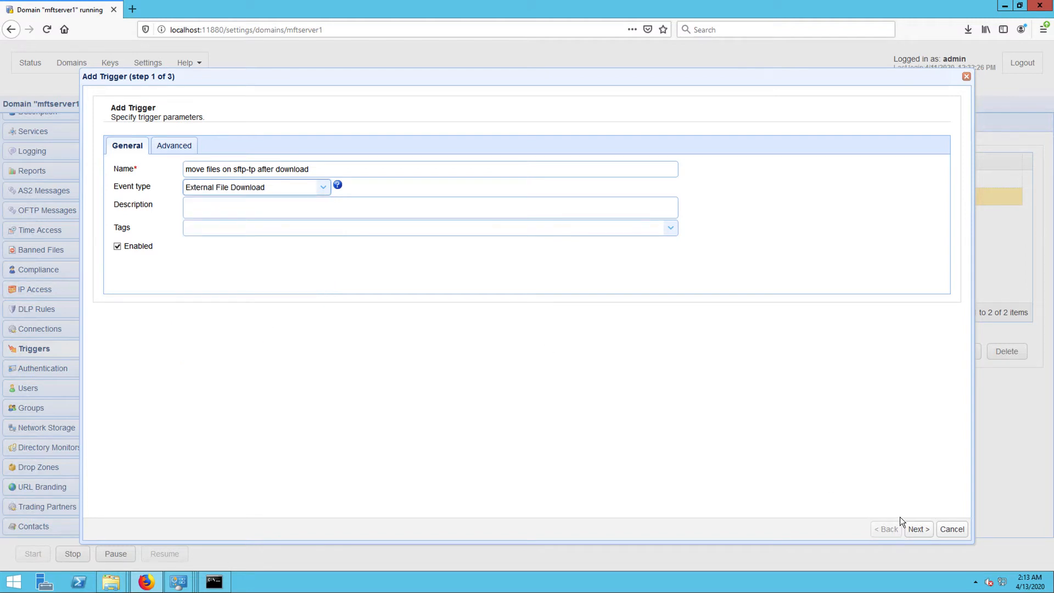
left_click(915, 529)
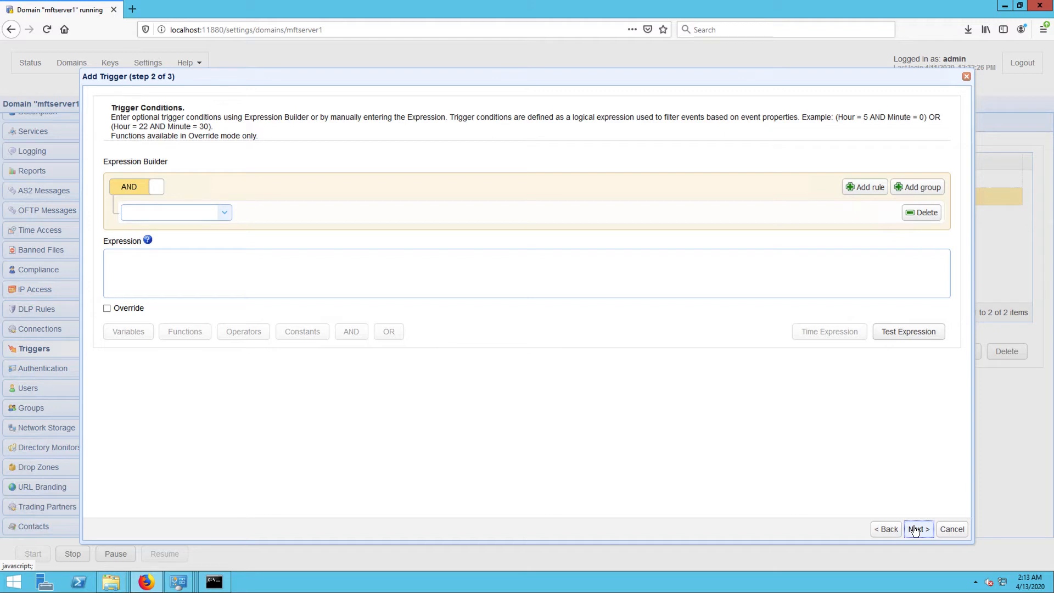
left_click(915, 529)
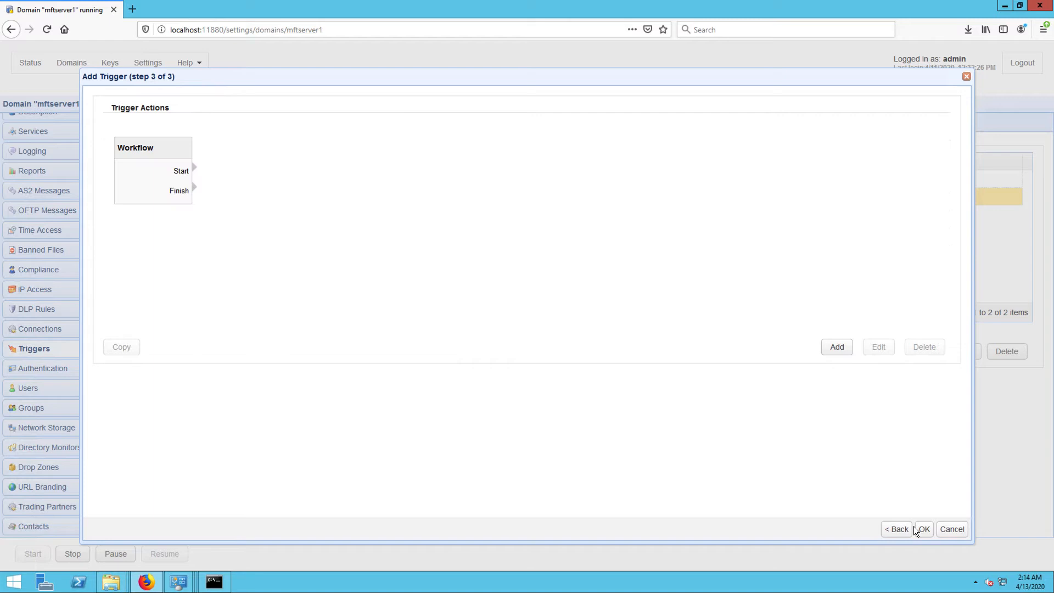
- Add a Trading Partner Rename File action to the new trigger's workflow
left_click(836, 348)
left_click(571, 441)
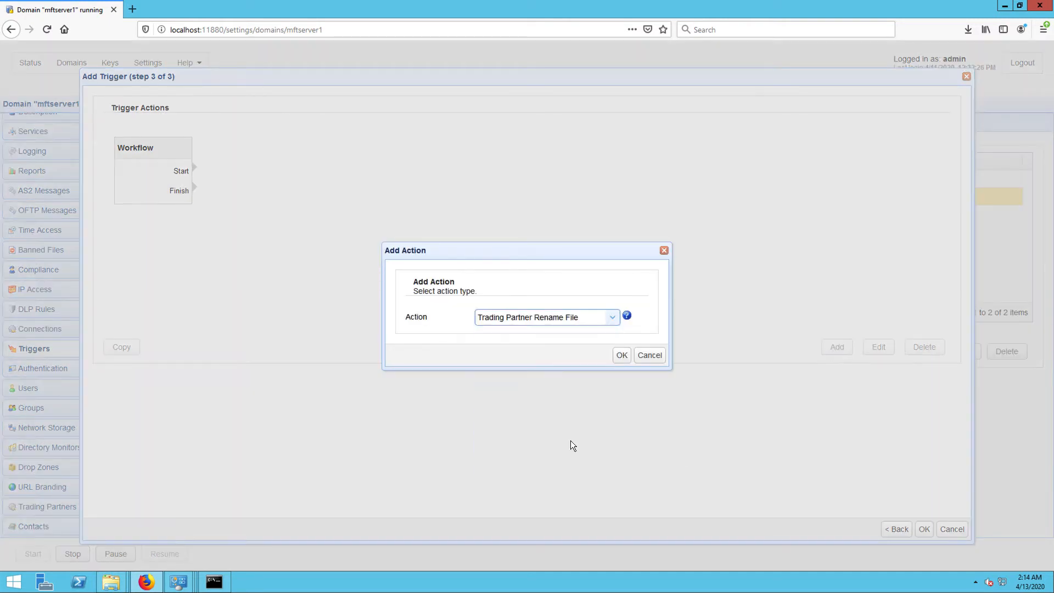
left_click(619, 358)
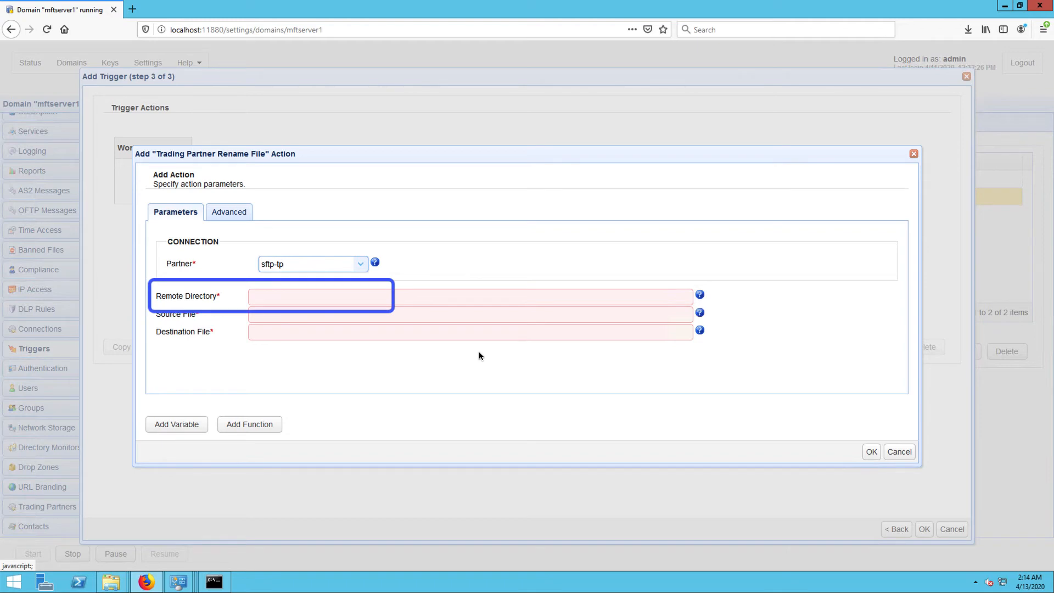
- Set the rename action's remote directory to /downloadables
left_click(485, 297)
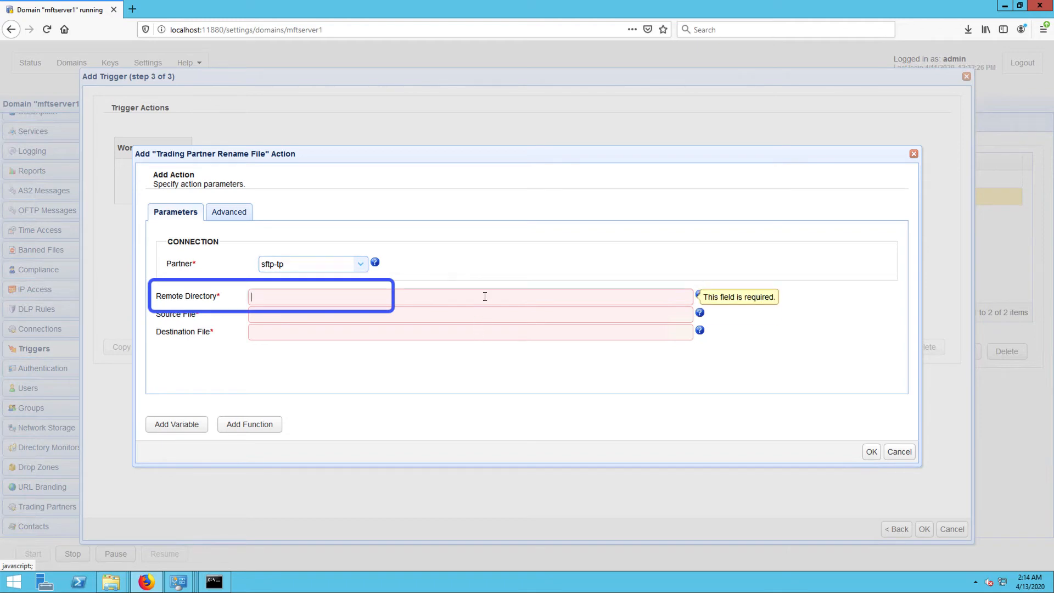
type("/")
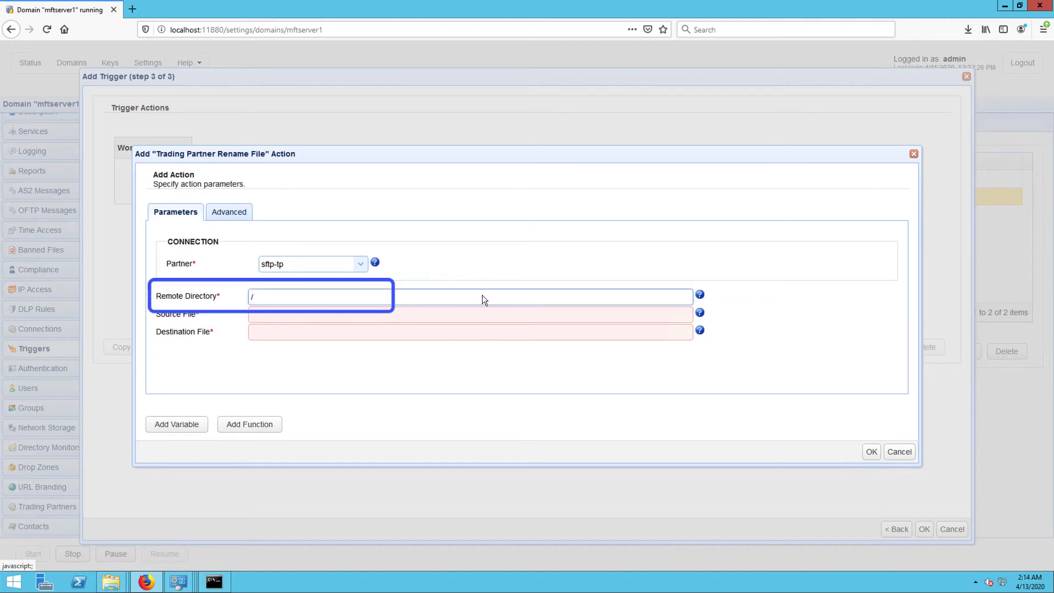
type("downloadables")
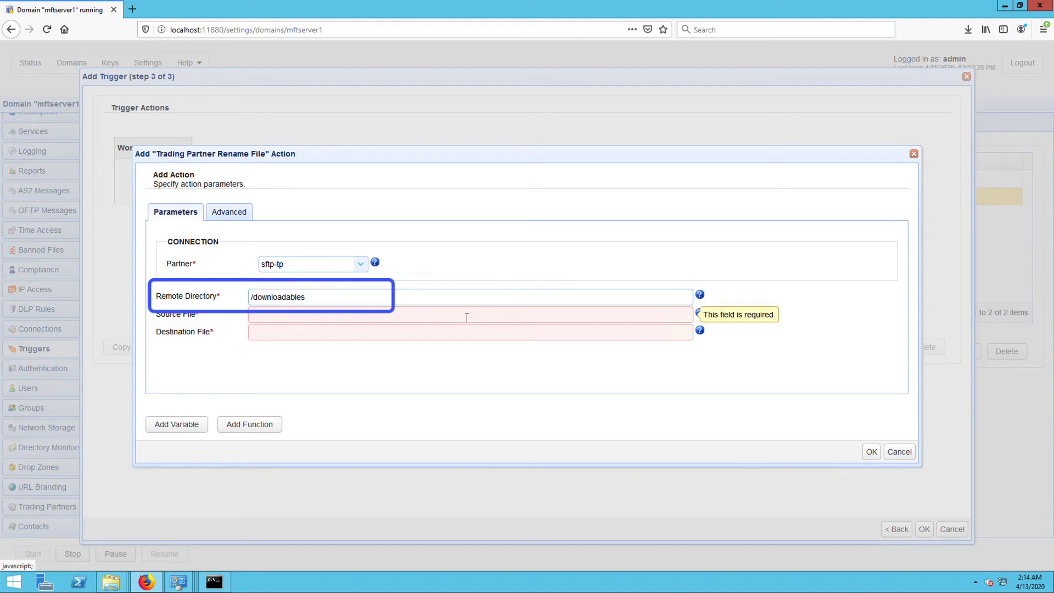
- Fill the rename action's source file with the Name variable, %Name%
left_click(183, 426)
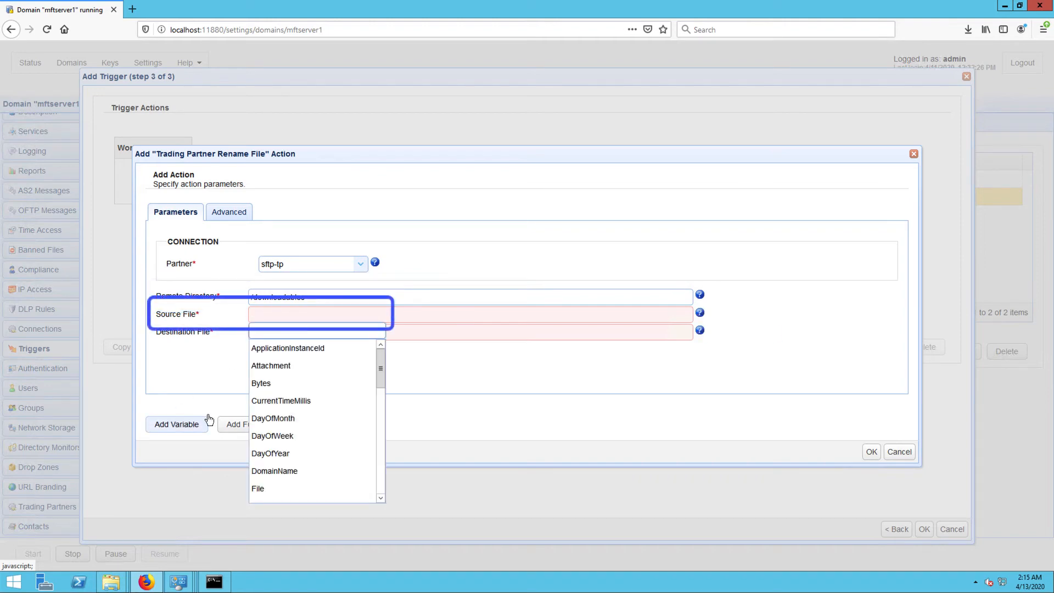
scroll(310, 432, "down", 1)
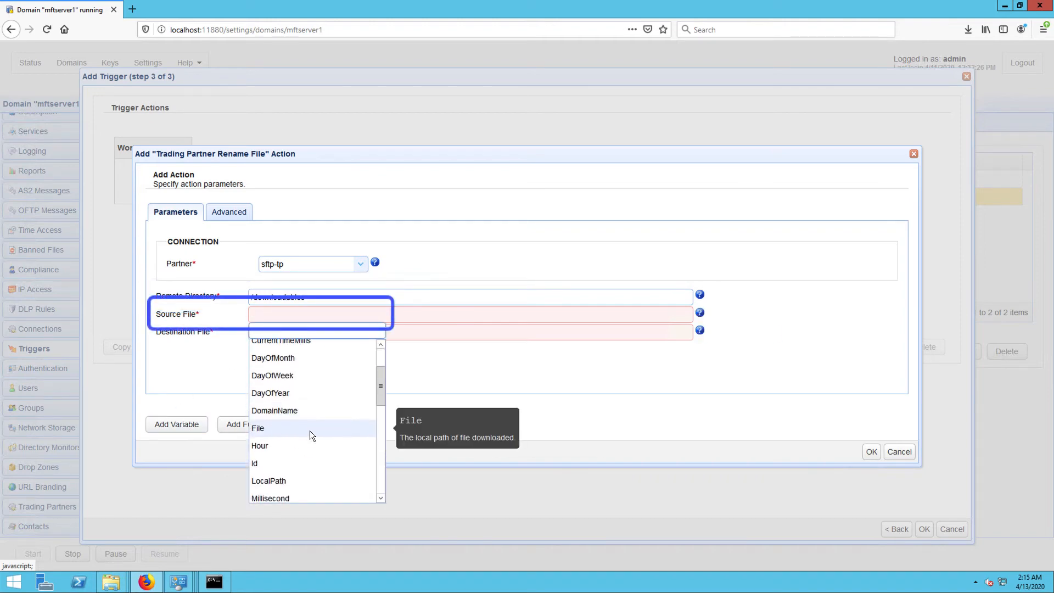
scroll(310, 430, "down", 2)
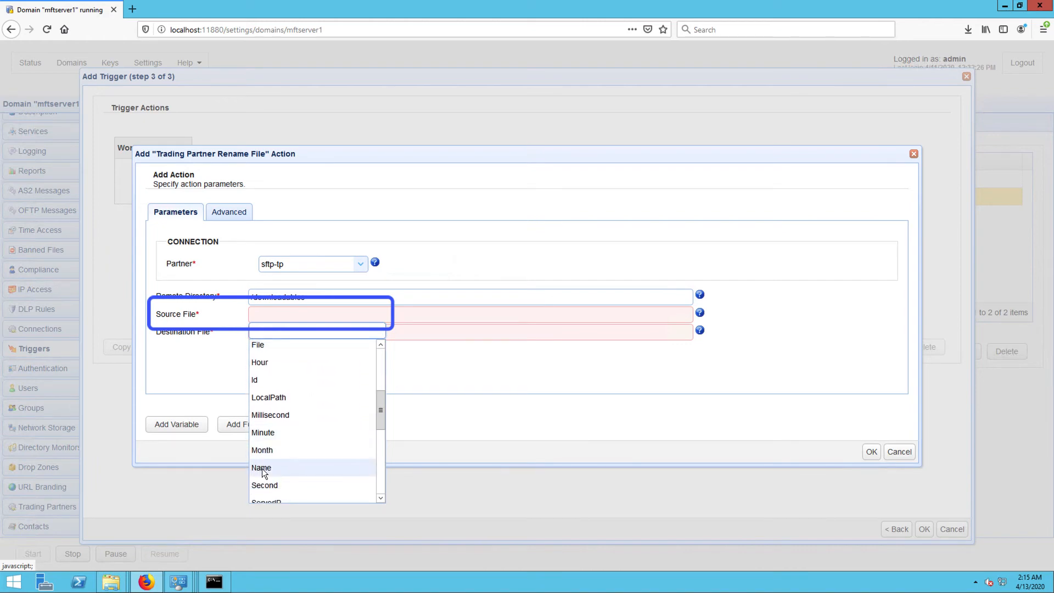
left_click(262, 468)
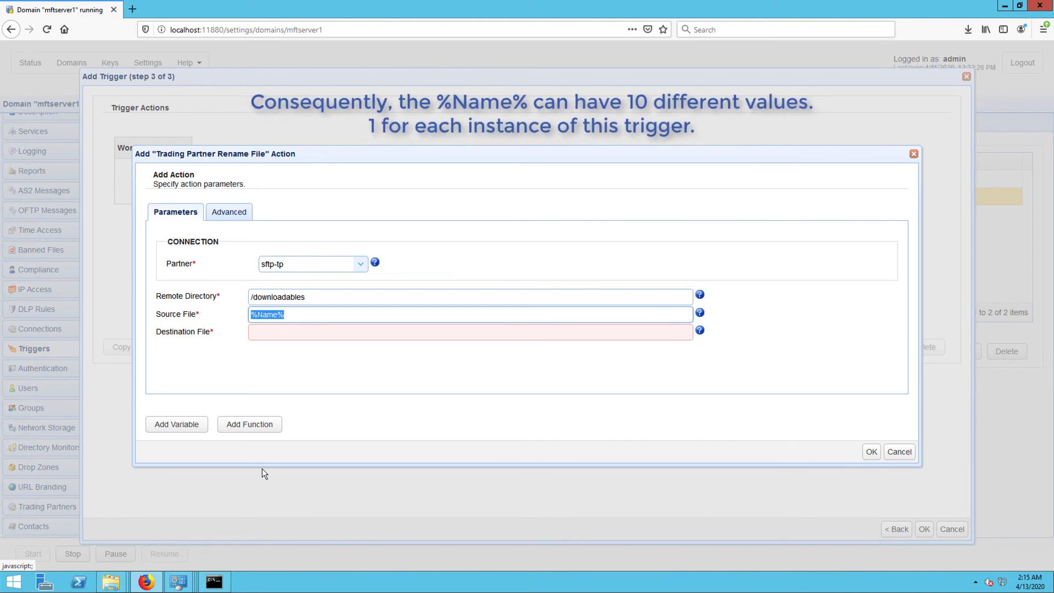
- Set the rename action's destination file to /archive/%Name%, inserting the Name variable after the folder path
left_click(278, 336)
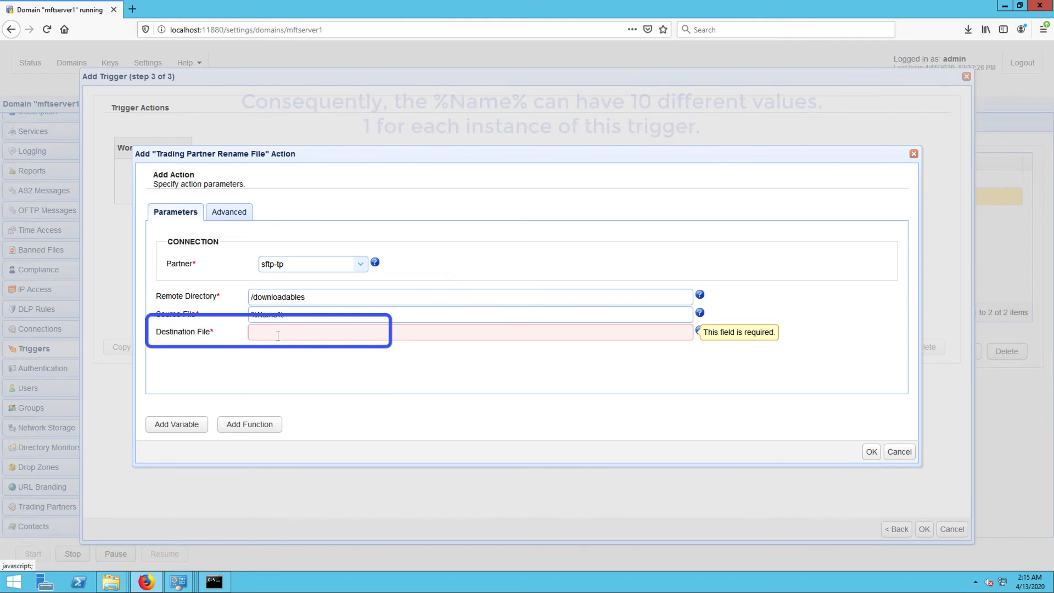
type("/")
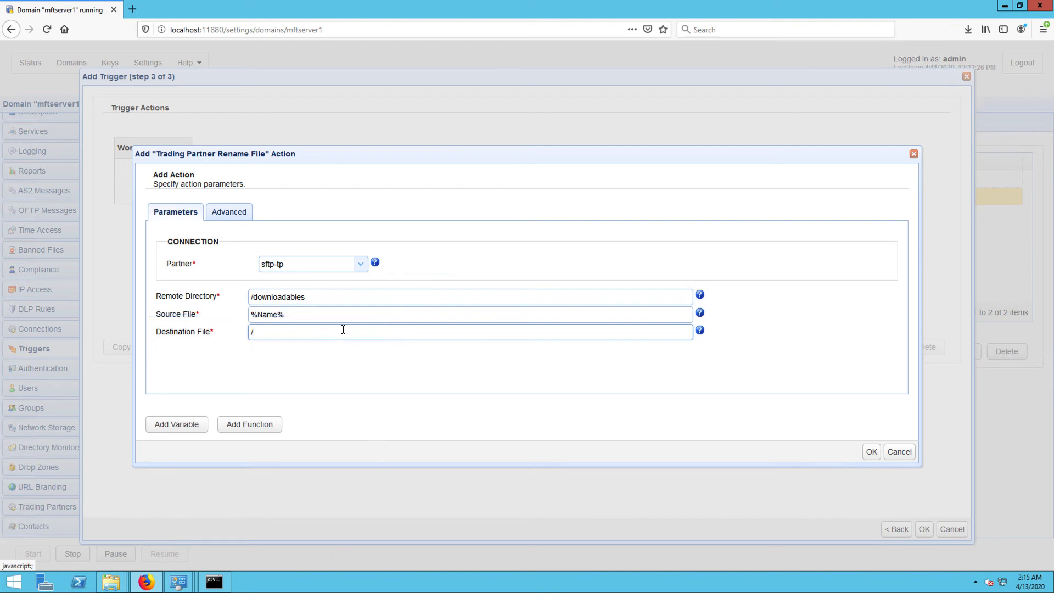
type("archive/")
left_click(181, 424)
scroll(322, 476, "down", 2)
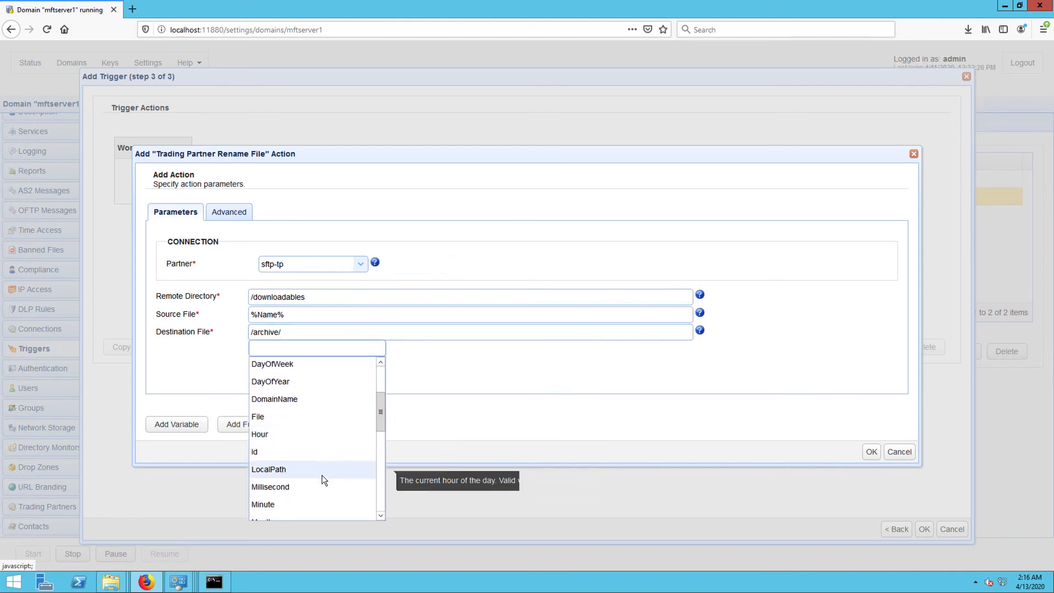
scroll(322, 476, "down", 1)
left_click(266, 504)
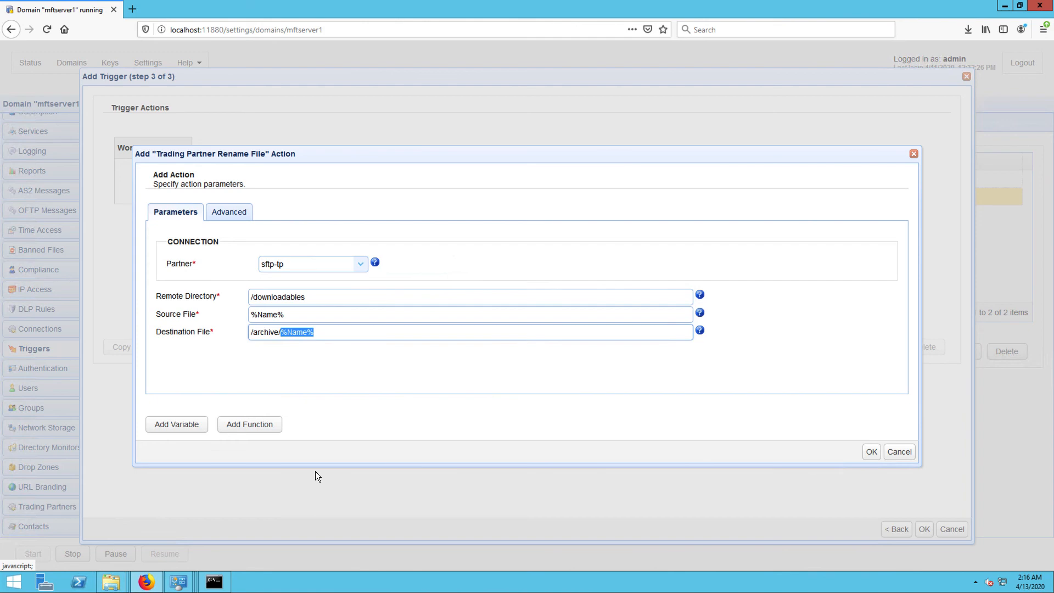
left_click(381, 405)
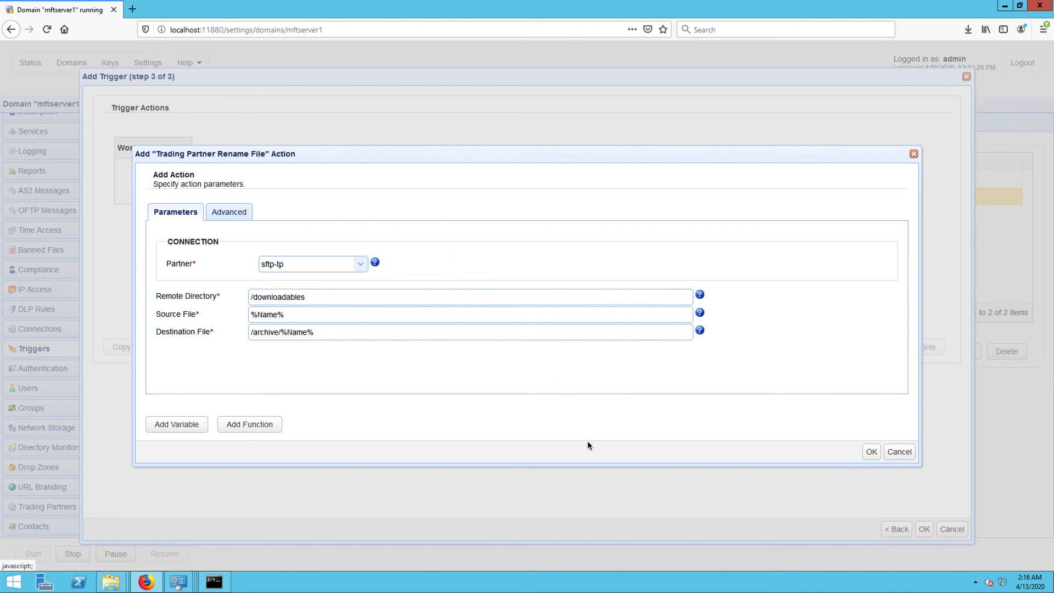
- Accept the rename action, connect the workflow's Start to its Execute, and save the trigger
left_click(872, 452)
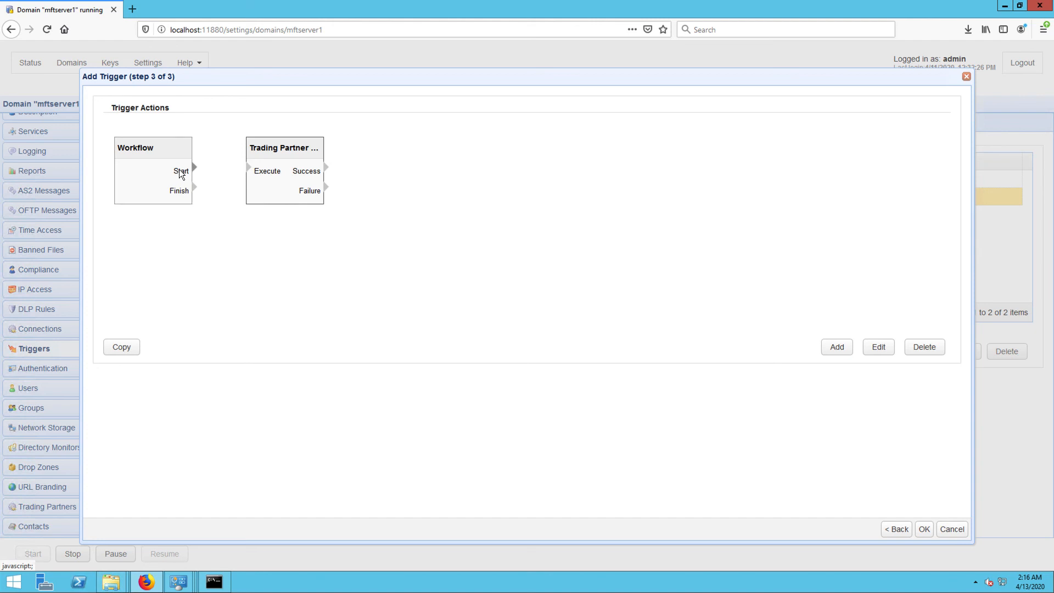
left_click_drag(176, 170, 266, 175)
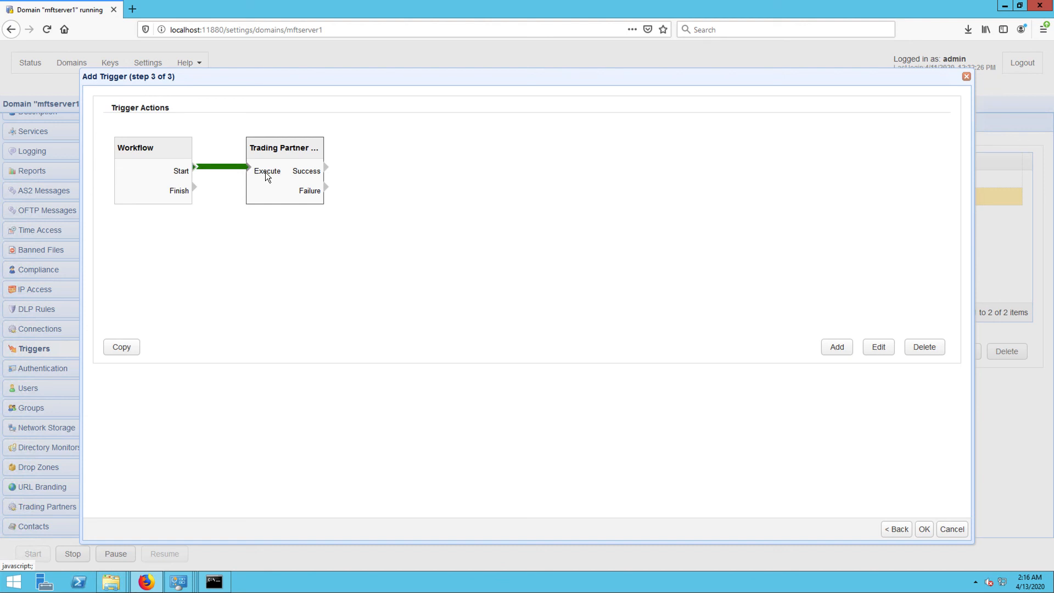
left_click(925, 529)
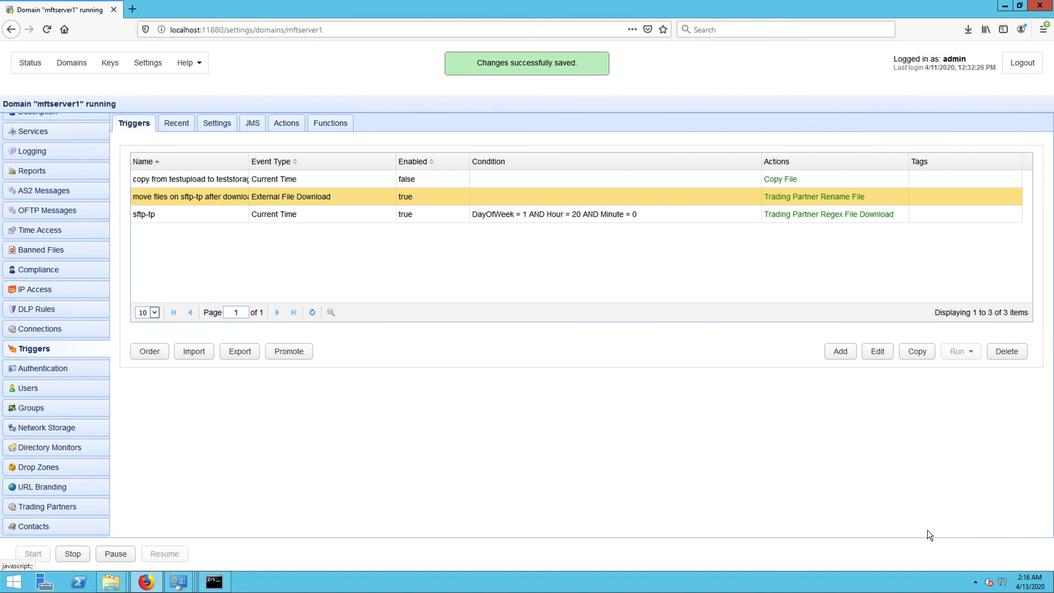